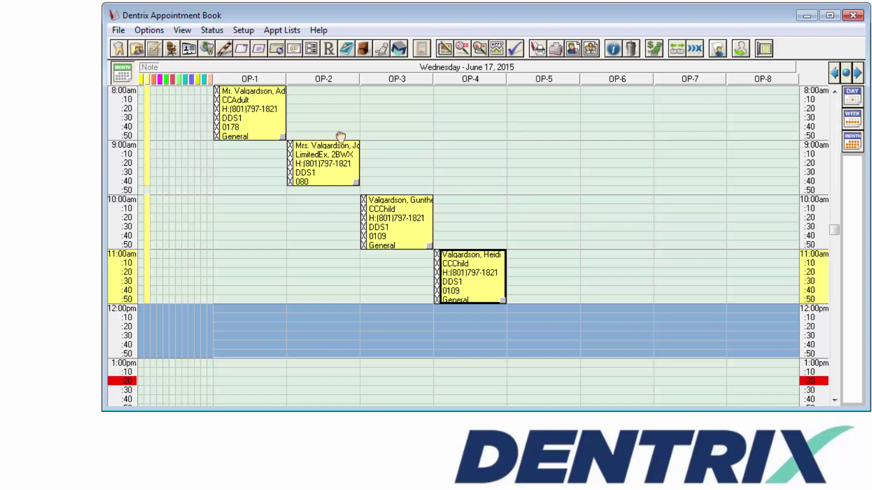
# Move the OP-2 appointment up to 8:20 and allow double-booking the provider
pyautogui.moveTo(341, 136); pyautogui.dragTo(341, 96)
pyautogui.click(409, 234)
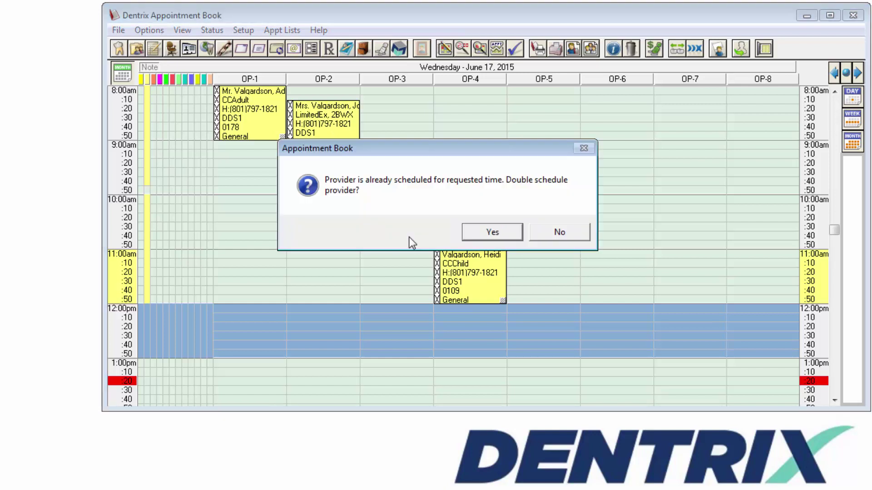
pyautogui.click(465, 234)
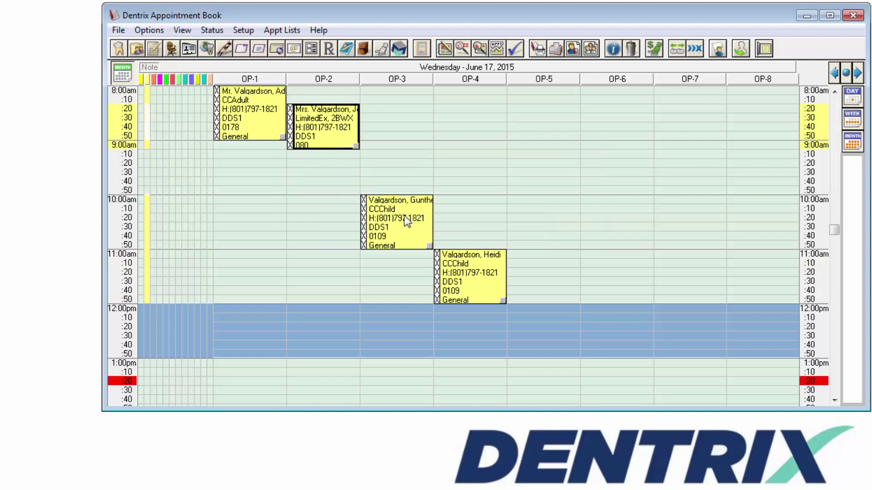
# Try moving the OP-3 appointment to 8:30, then dismiss the triple-booking refusal
pyautogui.click(408, 139)
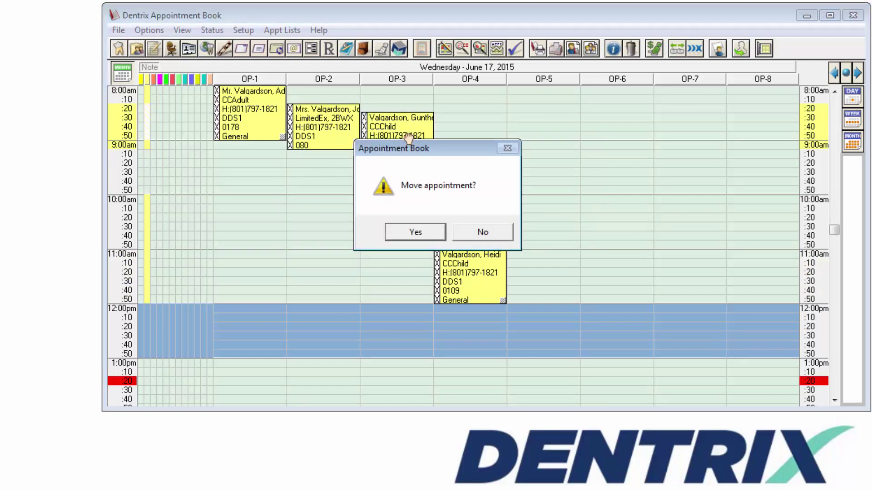
pyautogui.click(425, 228)
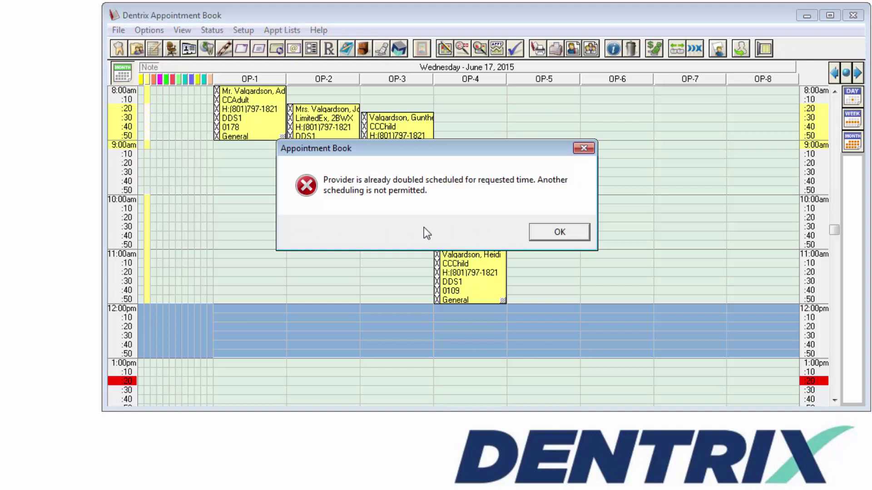
pyautogui.click(530, 231)
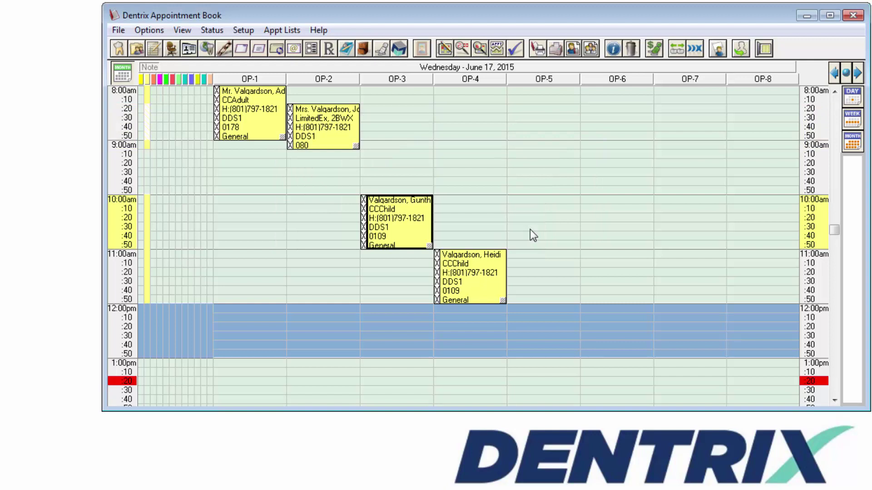
# Give the 8:00 OP-1 appointment provider time at minute 10 and assistant time for minutes 20–60, then save
pyautogui.doubleClick(262, 126)
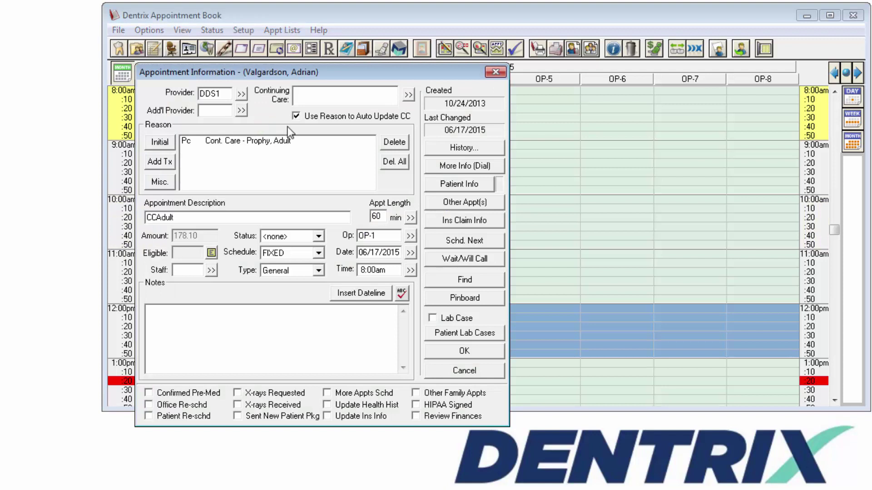
pyautogui.click(411, 219)
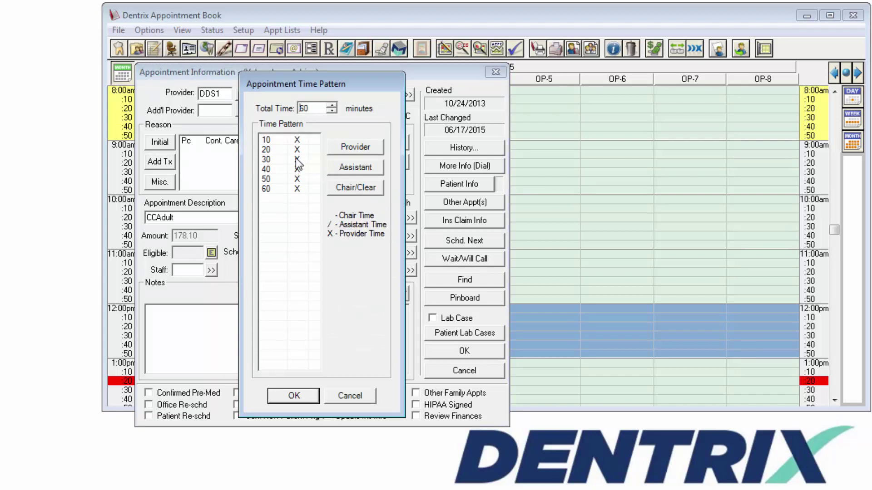
pyautogui.moveTo(280, 151); pyautogui.dragTo(281, 168)
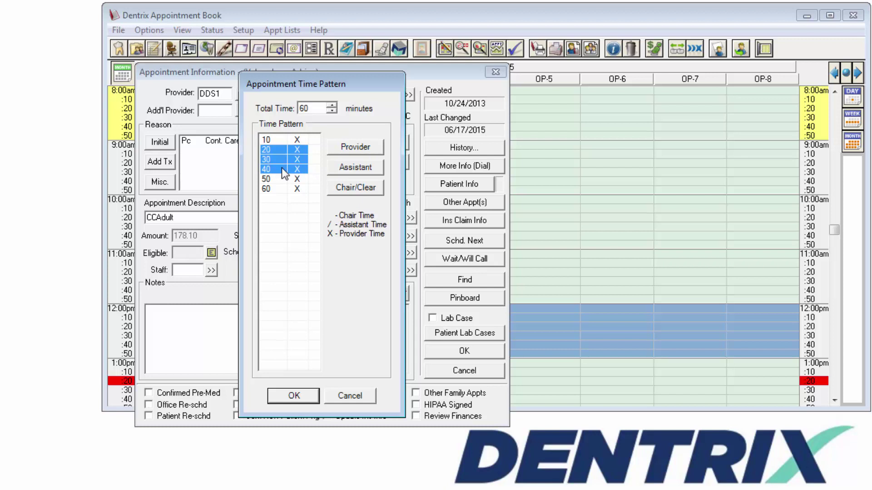
pyautogui.click(340, 168)
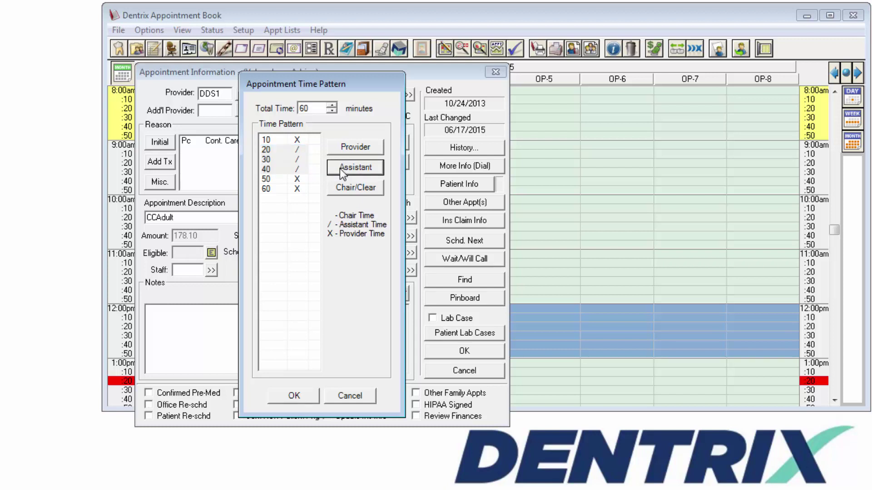
pyautogui.click(283, 180)
pyautogui.click(353, 188)
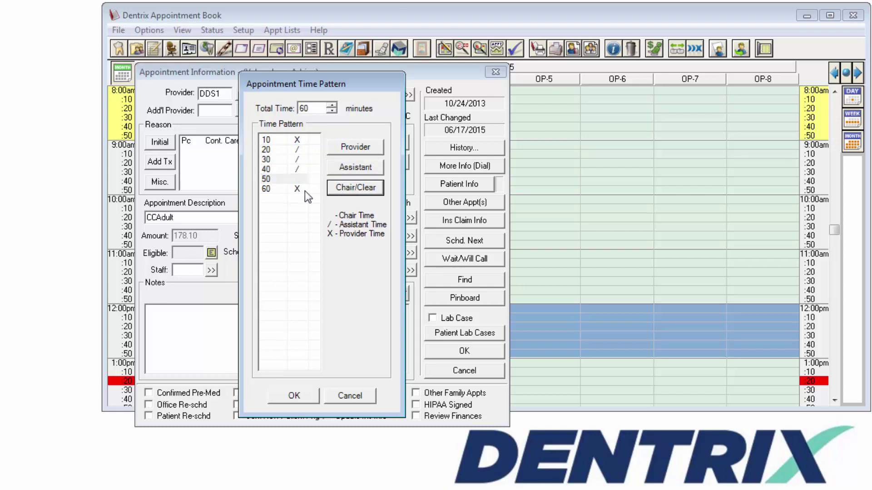
pyautogui.moveTo(301, 190); pyautogui.dragTo(310, 157)
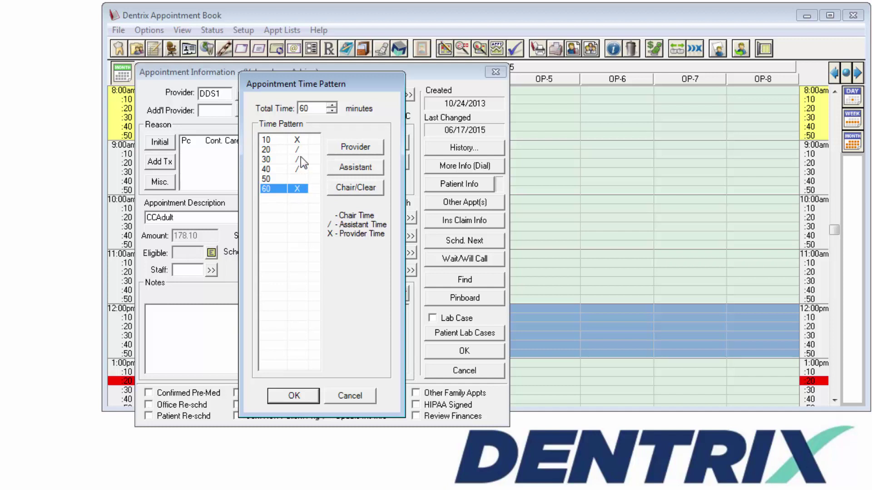
pyautogui.click(337, 171)
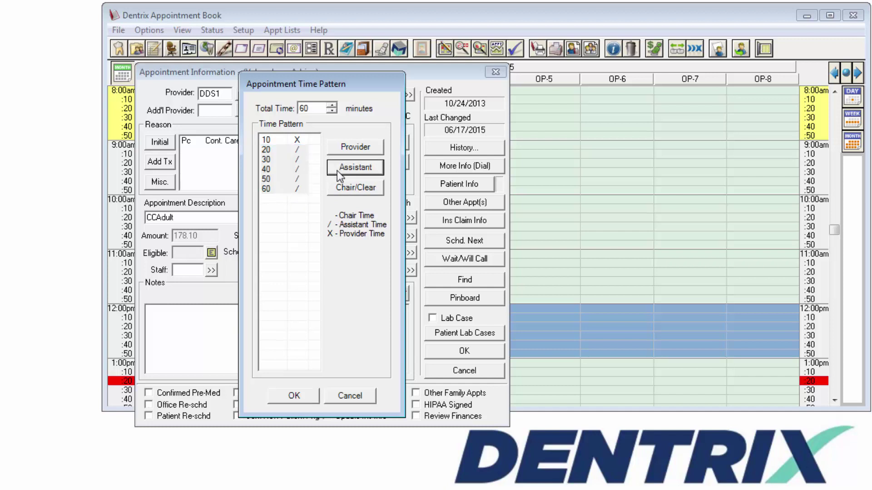
pyautogui.click(294, 396)
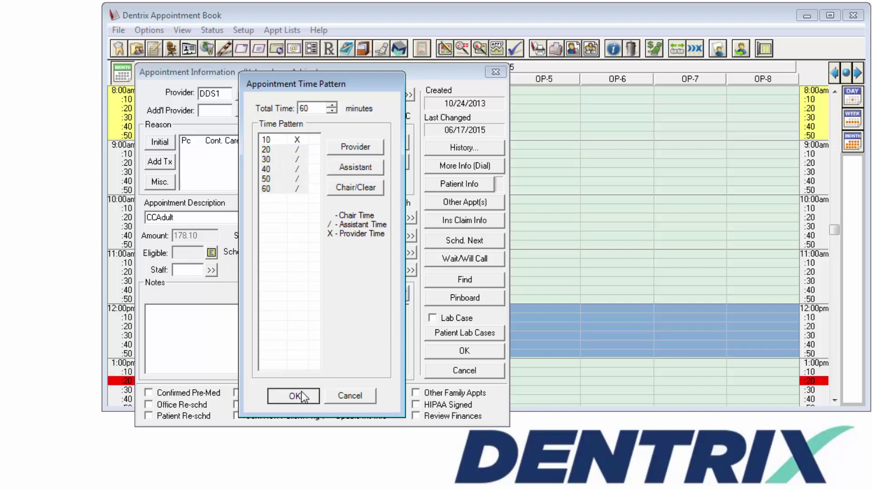
pyautogui.click(462, 352)
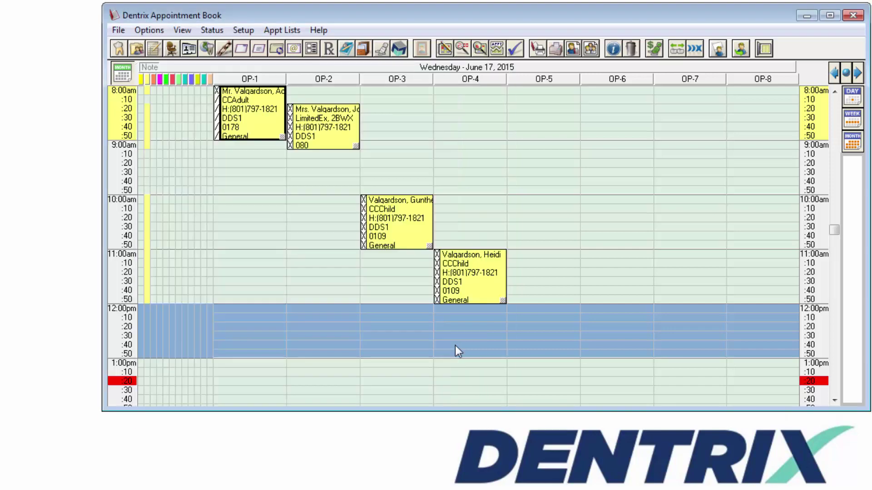
# Mark the OP-2 appointment's minutes 10, 20, 40 and 50 as assistant time, then save
pyautogui.doubleClick(343, 137)
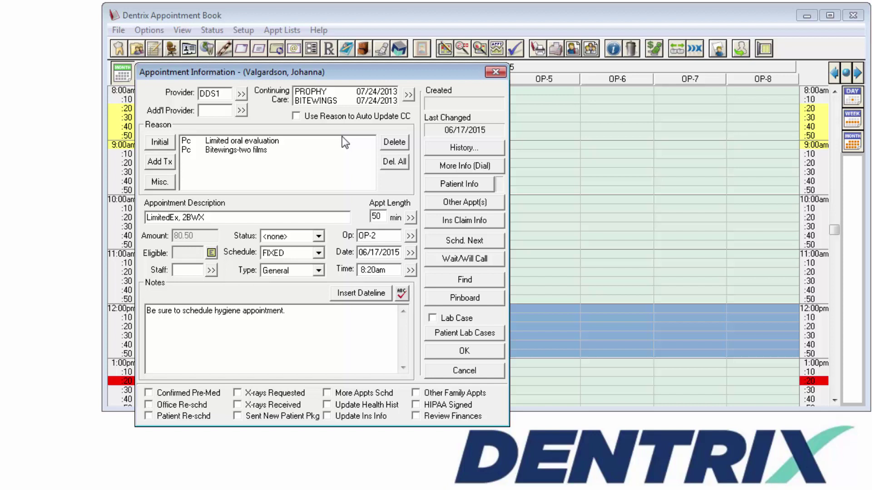
pyautogui.click(411, 219)
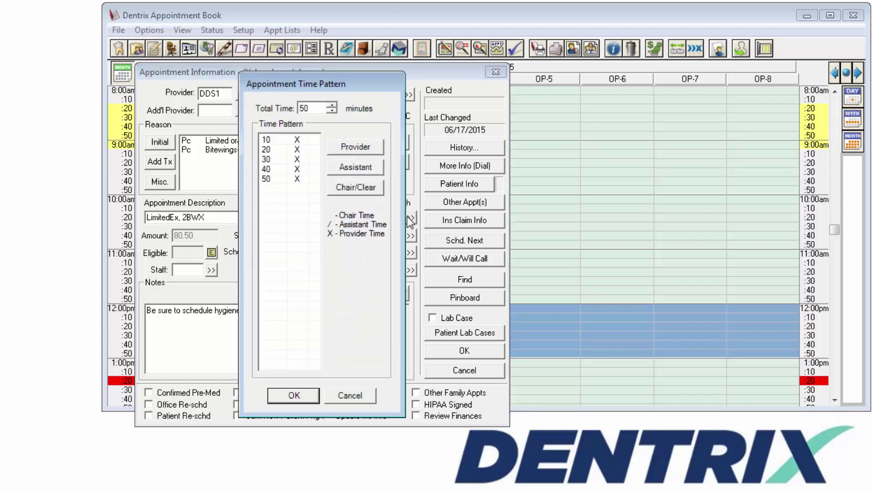
pyautogui.click(297, 142)
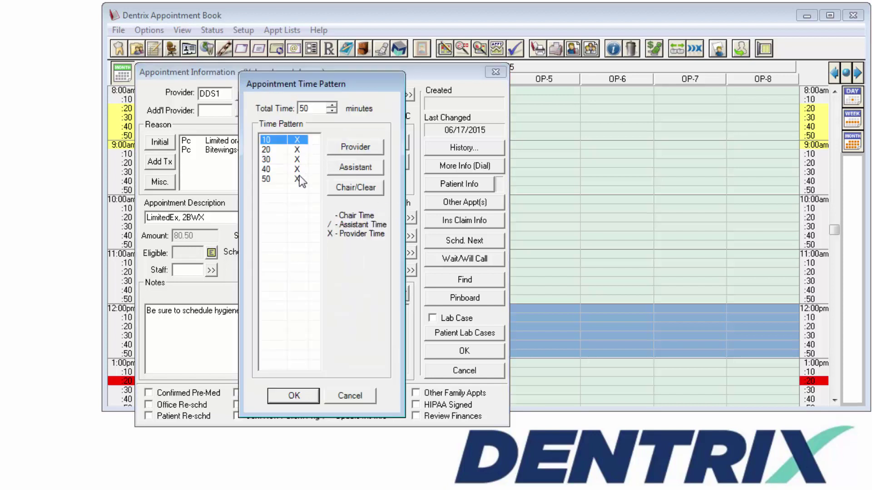
pyautogui.keyDown('shift'); pyautogui.click(299, 179); pyautogui.keyUp('shift')
pyautogui.keyDown('ctrl'); pyautogui.click(300, 160); pyautogui.keyUp('ctrl')
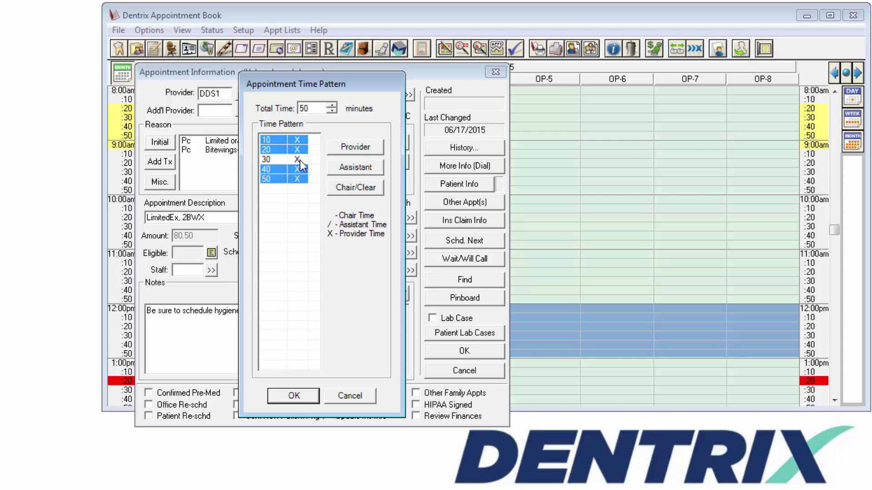
pyautogui.click(344, 168)
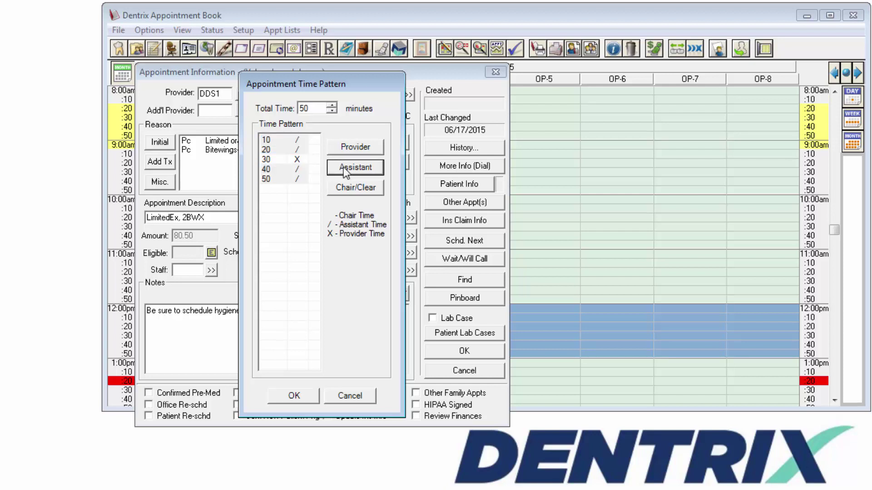
pyautogui.click(300, 396)
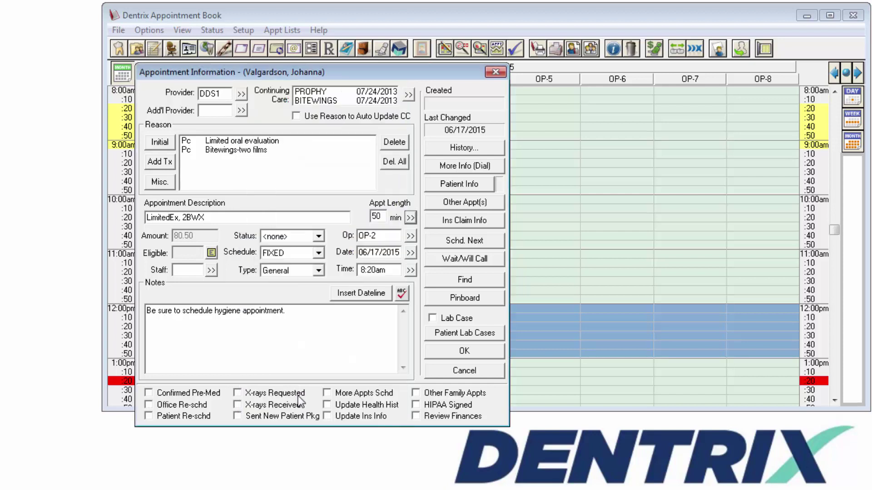
pyautogui.click(465, 352)
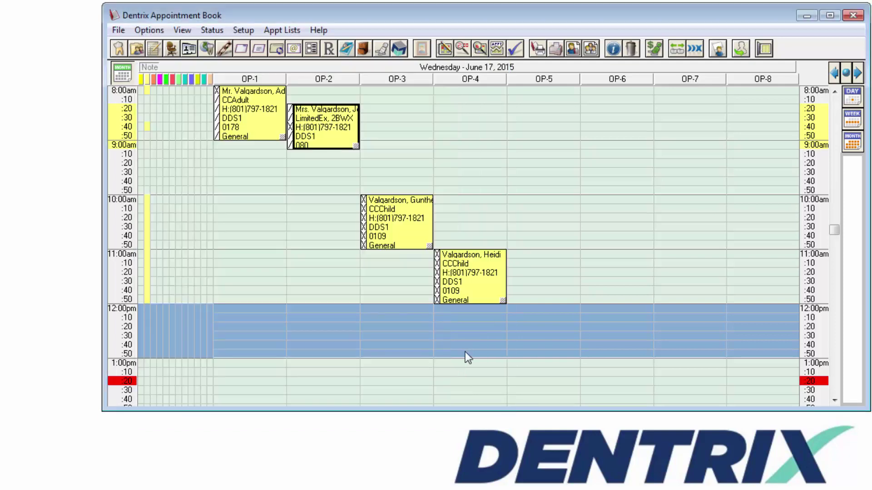
# Mark the OP-3 appointment's minutes 10–50 as assistant time, leaving the last 10 as provider time, then save
pyautogui.doubleClick(402, 218)
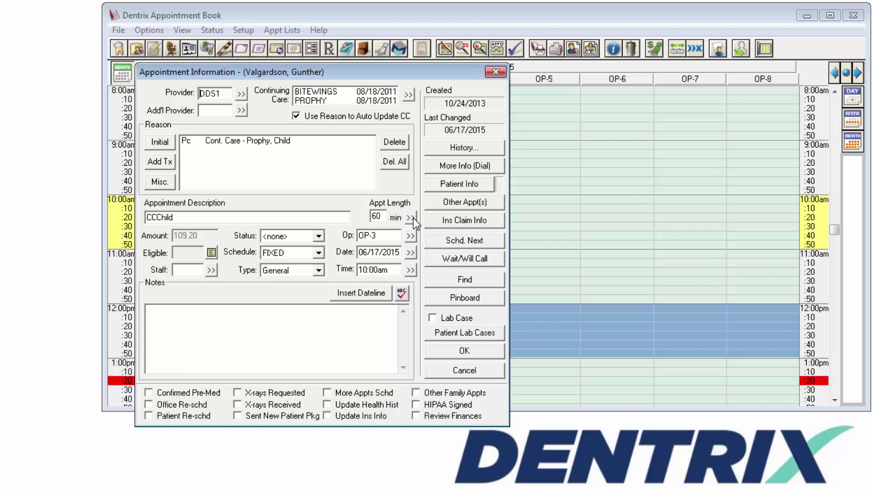
pyautogui.click(411, 218)
pyautogui.click(300, 180)
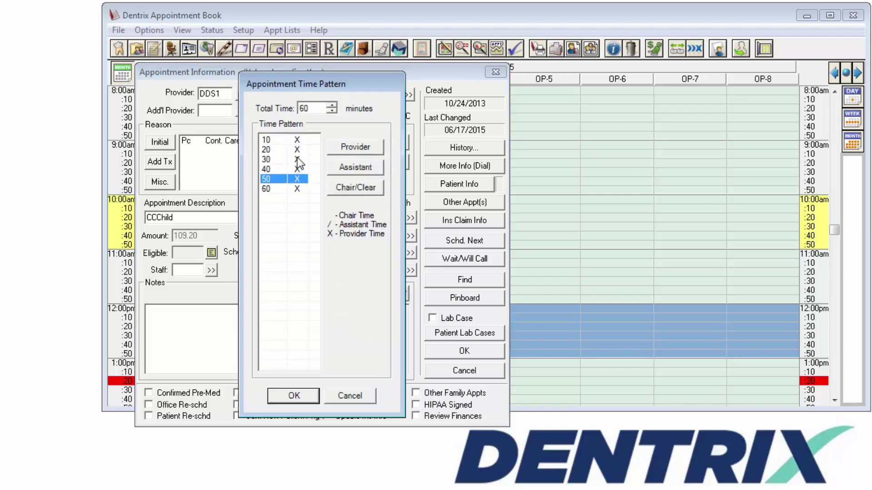
pyautogui.keyDown('shift'); pyautogui.click(297, 141); pyautogui.keyUp('shift')
pyautogui.click(341, 166)
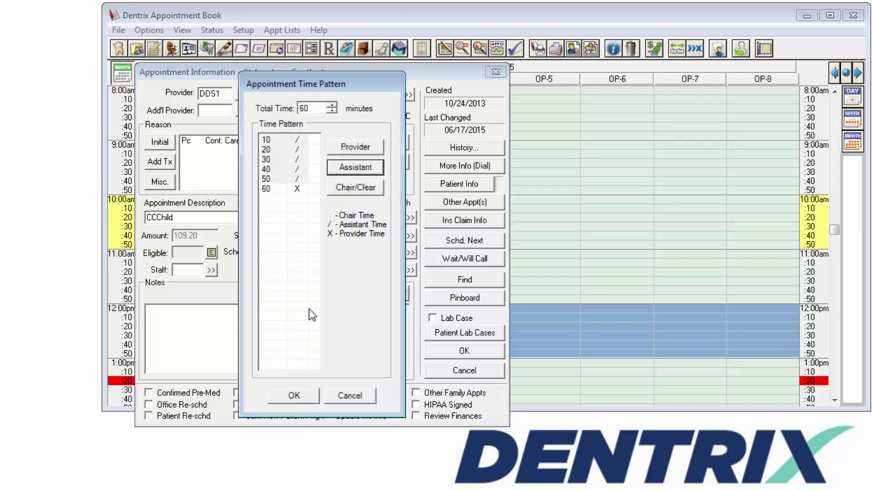
pyautogui.click(297, 403)
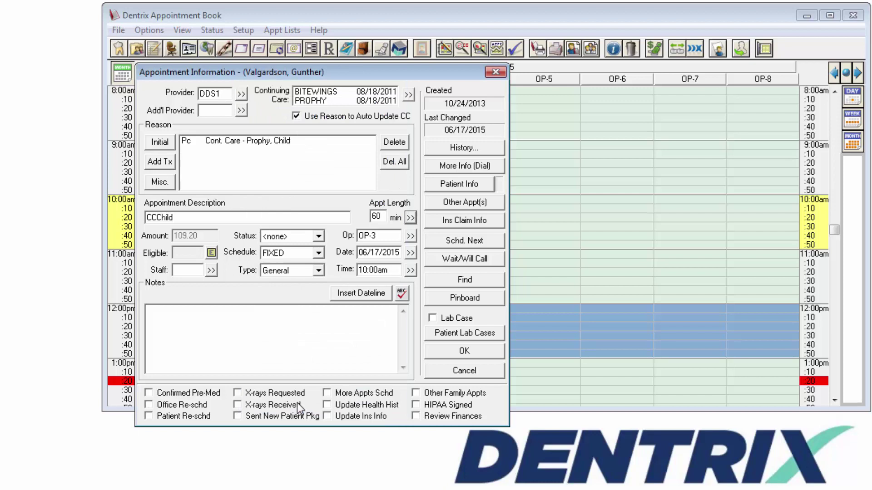
pyautogui.click(440, 353)
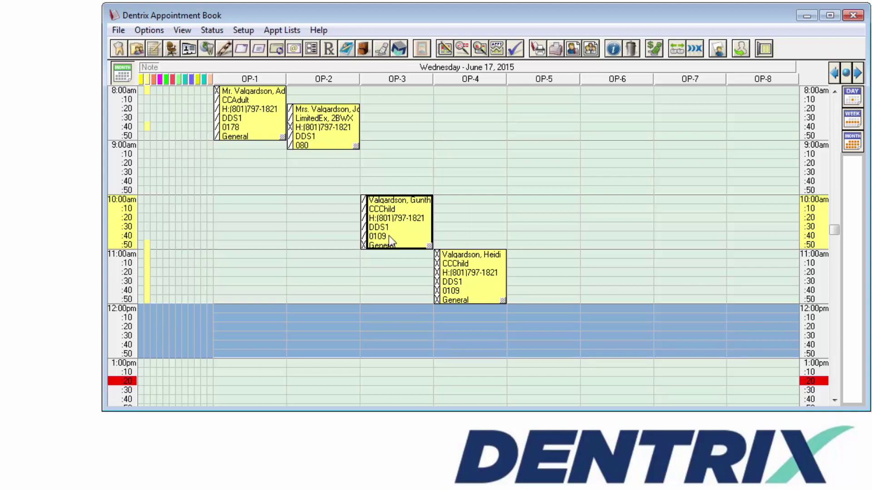
# Drag the OP-3 child prophy appointment from 10:00am to 8:00am and confirm the move
pyautogui.moveTo(387, 228); pyautogui.dragTo(392, 139)
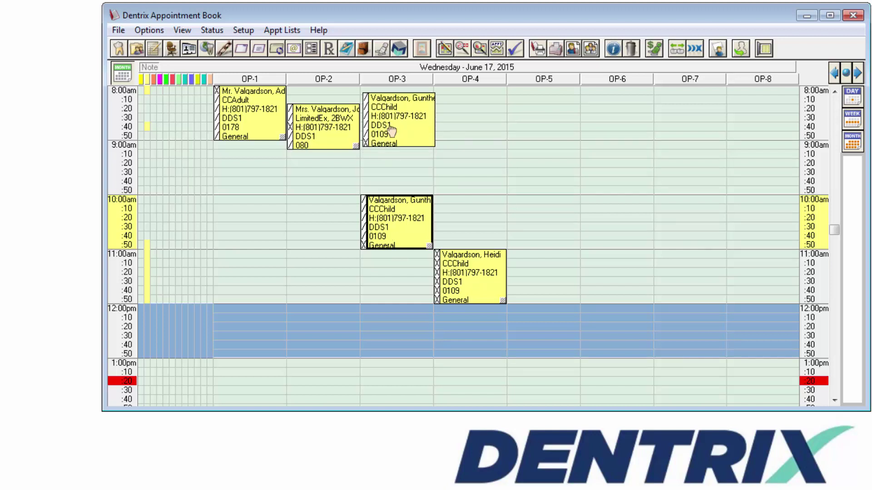
pyautogui.moveTo(392, 138); pyautogui.dragTo(406, 127)
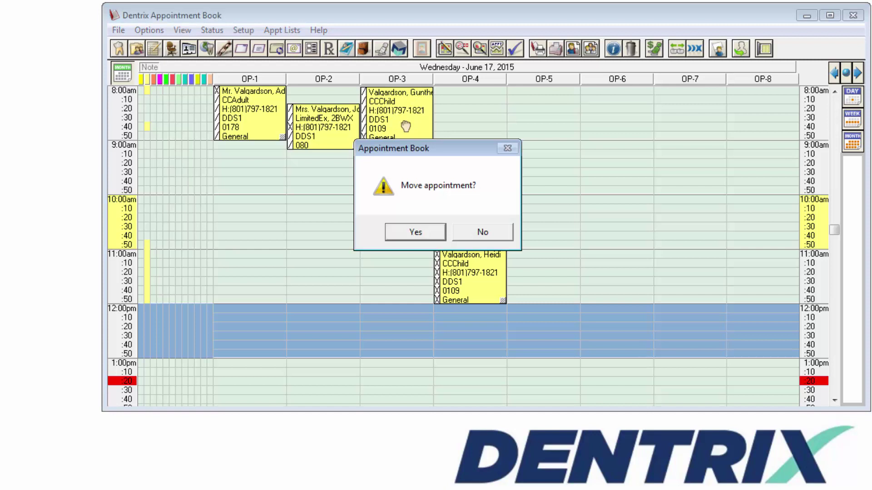
pyautogui.click(414, 231)
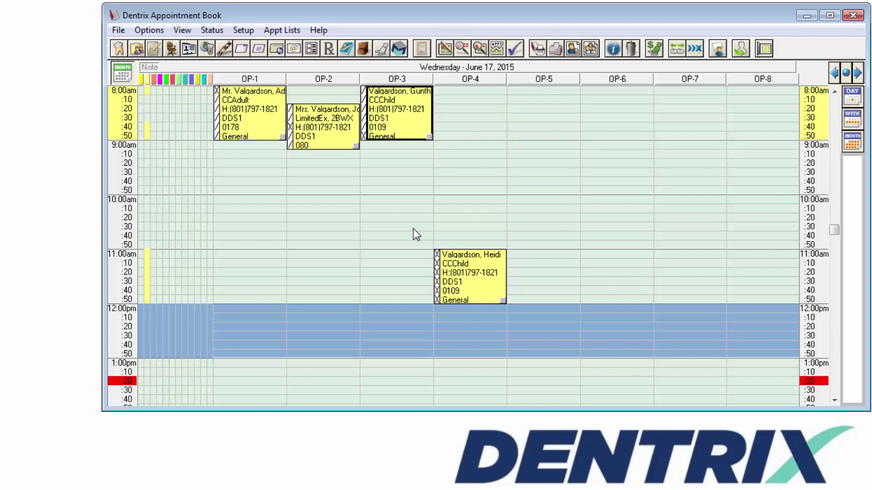
# In Office Manager's Procedure Code Setup, edit preventive code X2491, Fluoride w/o prophylaxis-adult
pyautogui.click(177, 50)
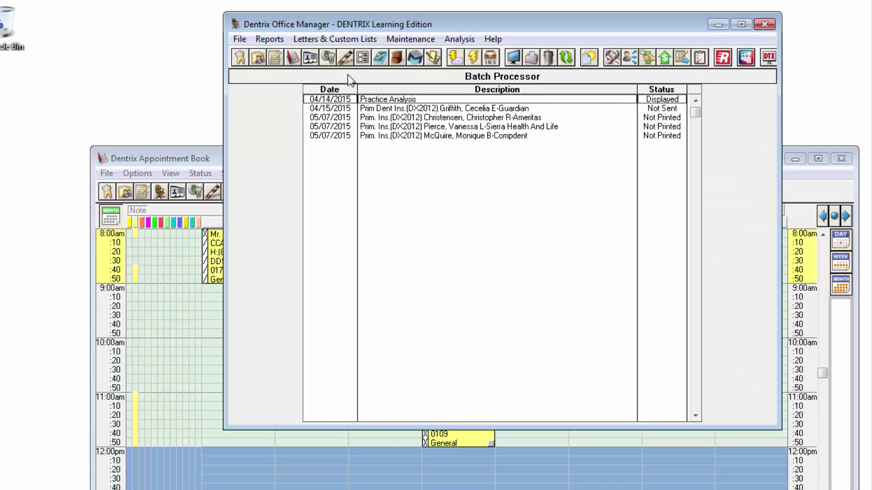
pyautogui.click(410, 39)
pyautogui.moveTo(432, 70)
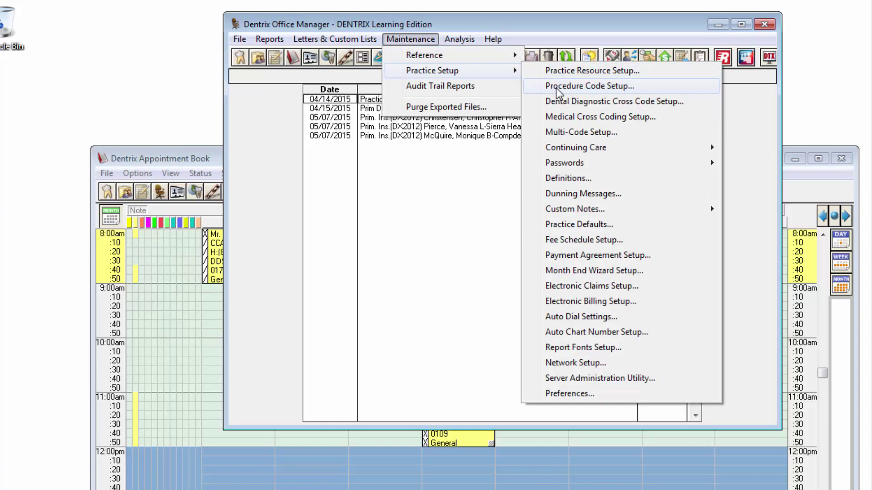
pyautogui.click(557, 89)
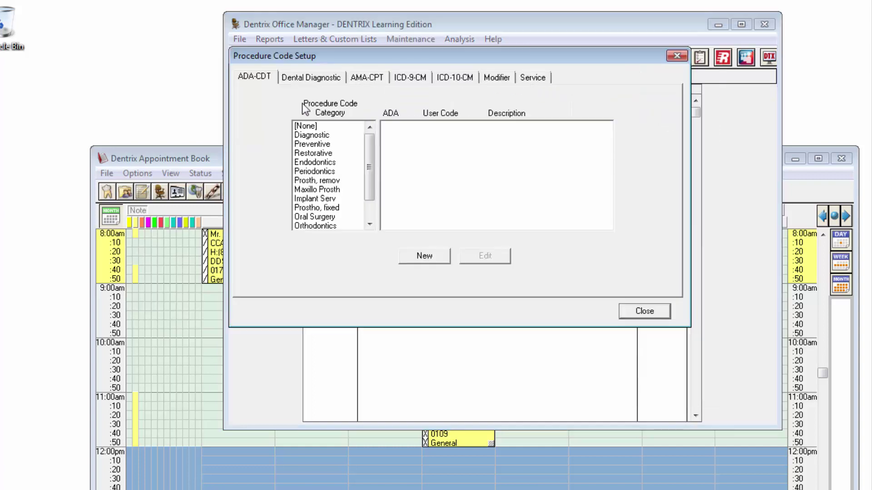
pyautogui.click(342, 147)
pyautogui.click(396, 154)
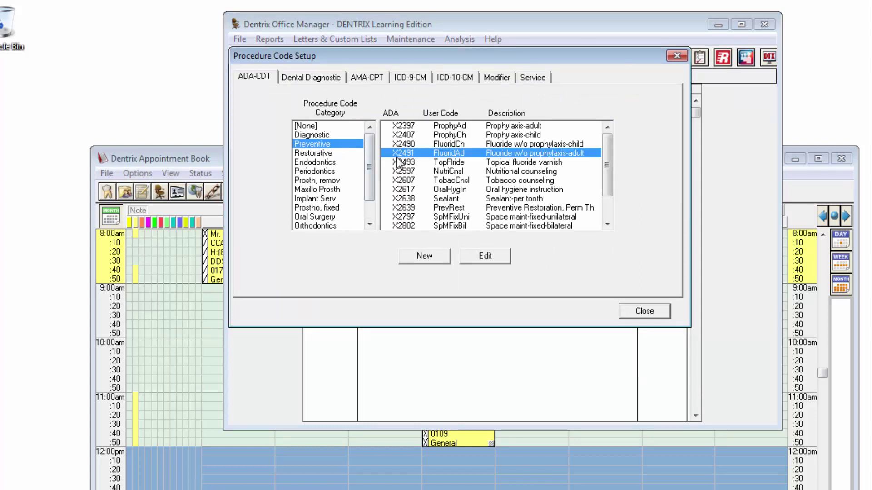
pyautogui.click(482, 256)
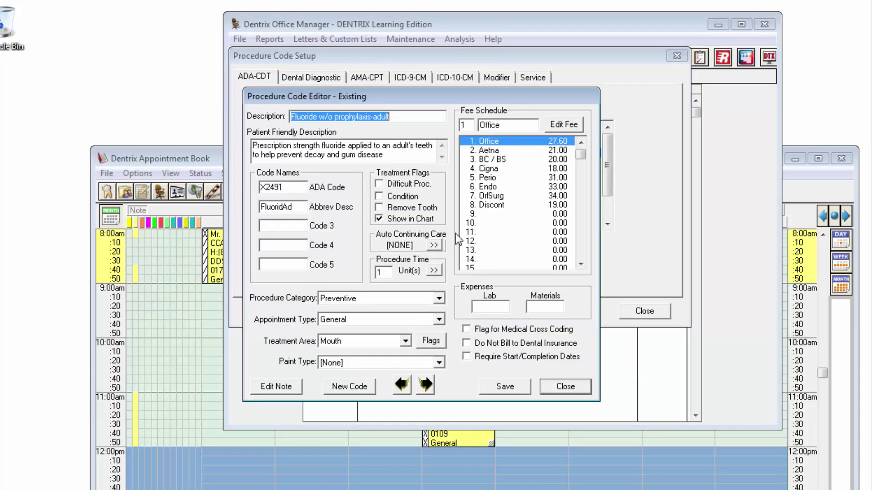
# Mark the first unit of X2491's procedure time pattern as assistant time
pyautogui.click(440, 269)
pyautogui.click(366, 141)
pyautogui.click(442, 168)
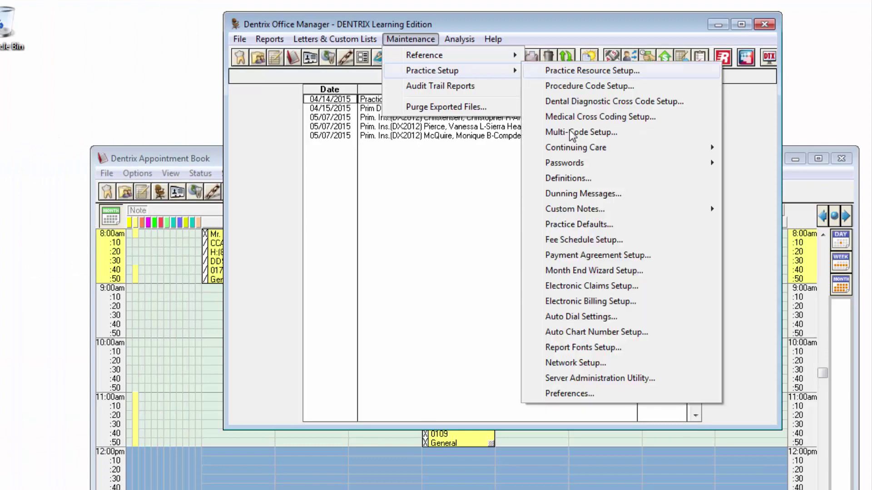
# Edit the Implant, Abutment, and Crown multi-code xxIAC in Multi-Code Setup
pyautogui.click(569, 131)
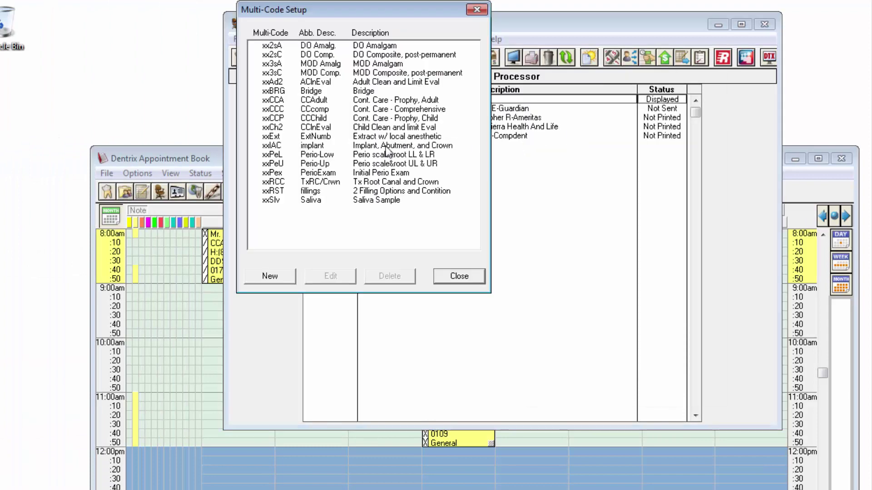
pyautogui.click(316, 148)
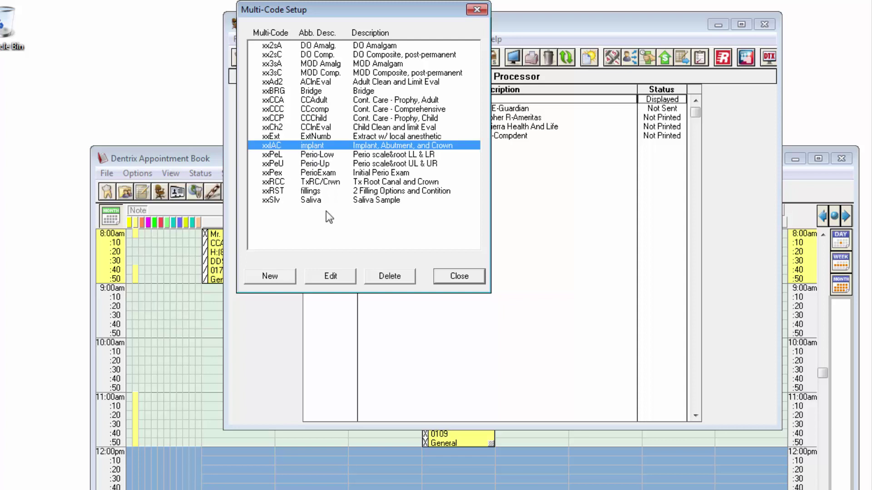
pyautogui.click(334, 277)
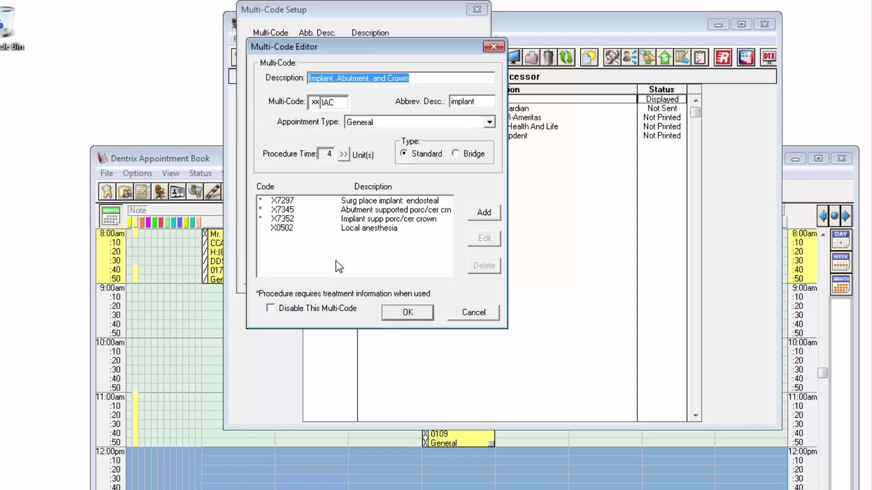
# Give xxIAC two provider time units followed by two assistant units, and save it
pyautogui.click(346, 155)
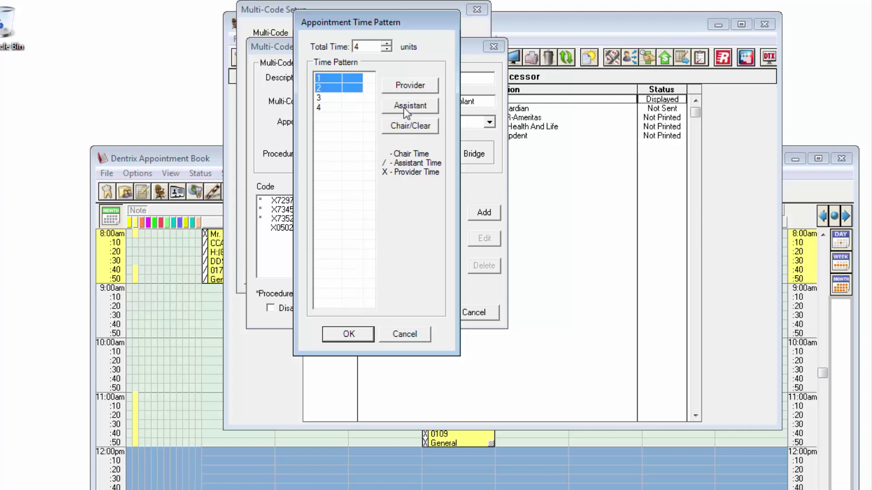
pyautogui.click(404, 89)
pyautogui.click(335, 107)
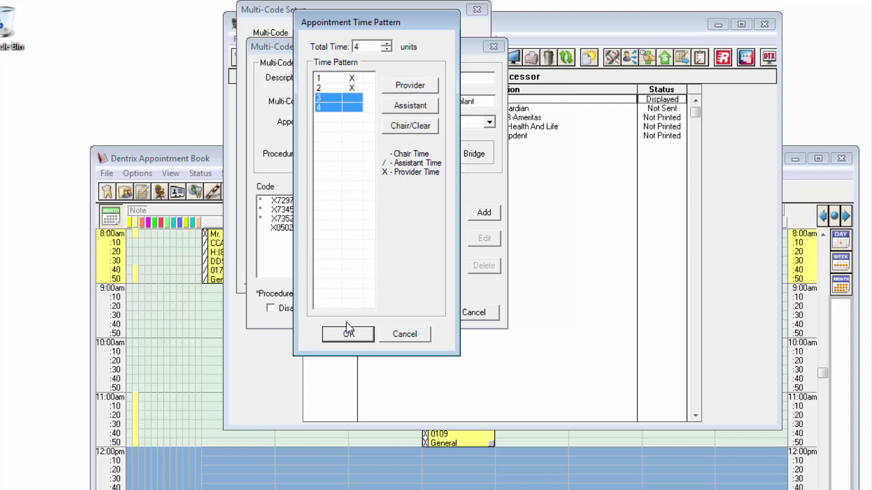
pyautogui.hotkey('alt', 'a')
pyautogui.click(348, 333)
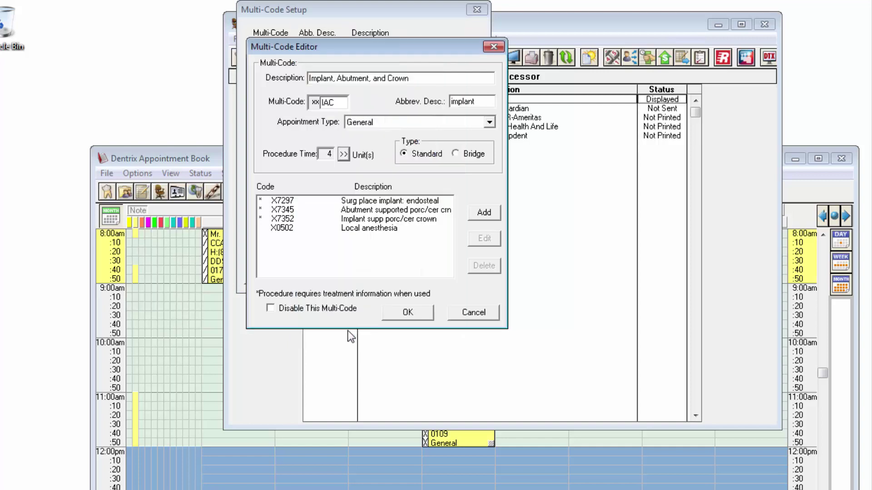
pyautogui.click(407, 313)
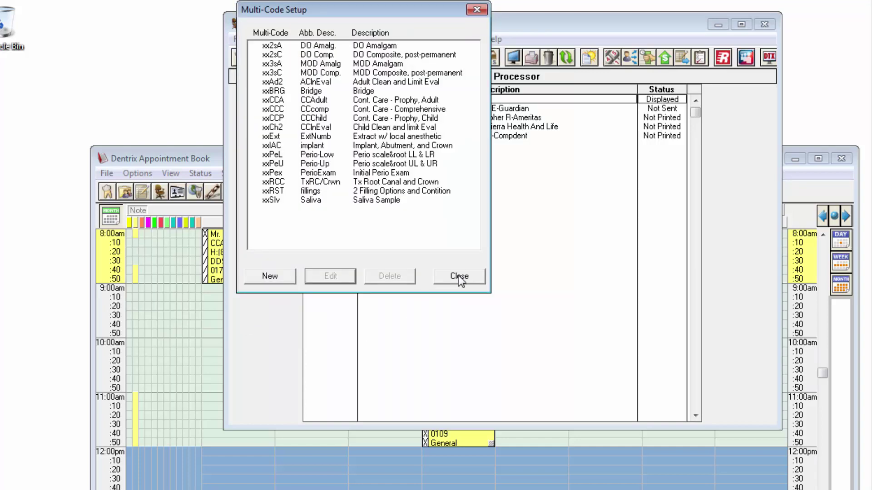
pyautogui.click(459, 276)
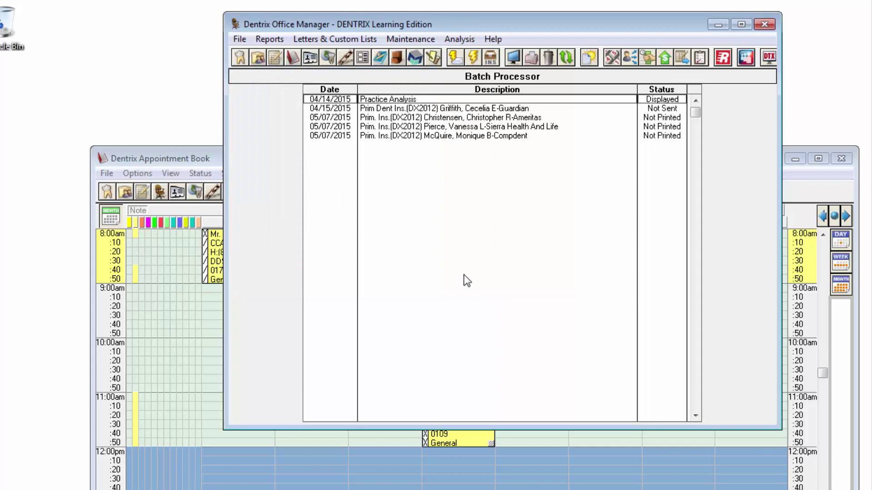